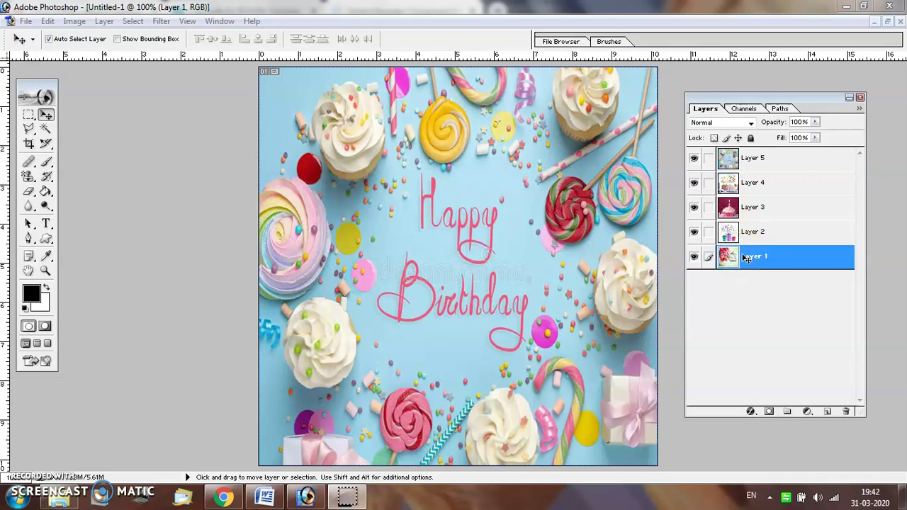
pyautogui.moveTo(746, 258); pyautogui.dragTo(694, 256)
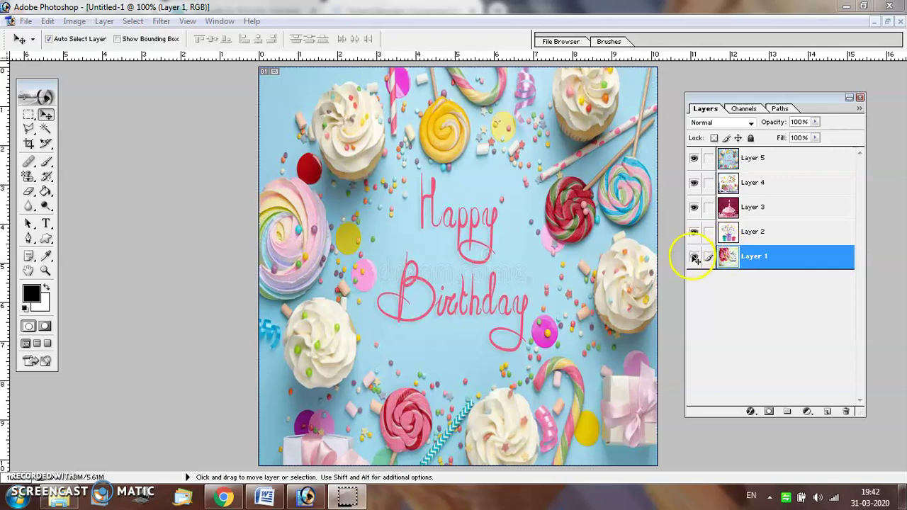
pyautogui.click(694, 258)
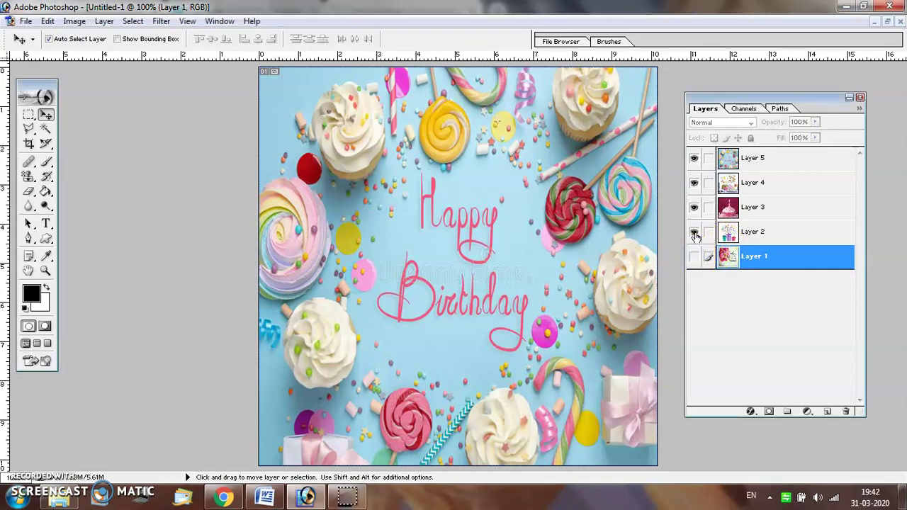
pyautogui.click(693, 233)
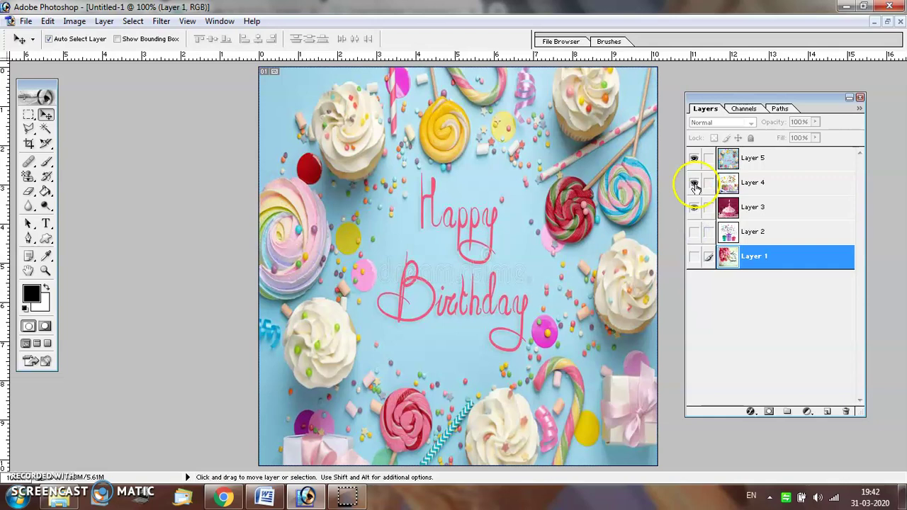
pyautogui.click(694, 231)
pyautogui.click(695, 255)
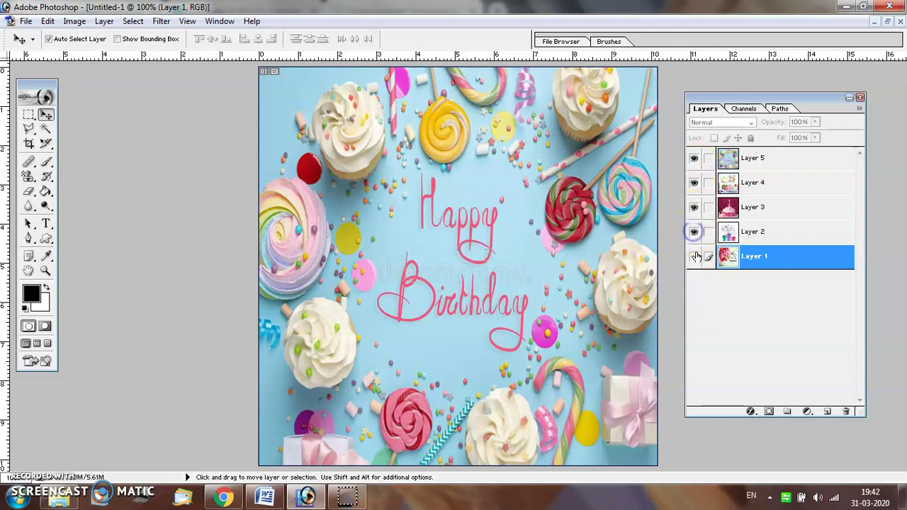
pyautogui.click(693, 159)
pyautogui.click(694, 182)
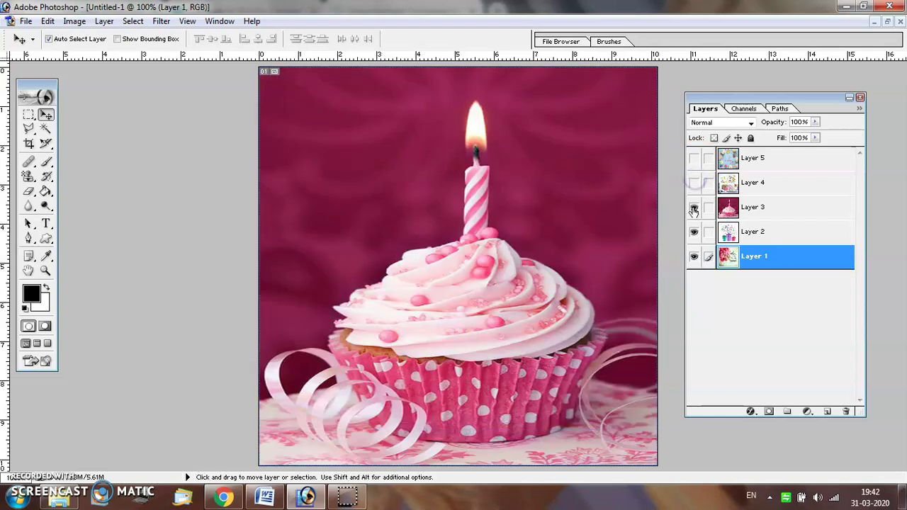
pyautogui.click(693, 207)
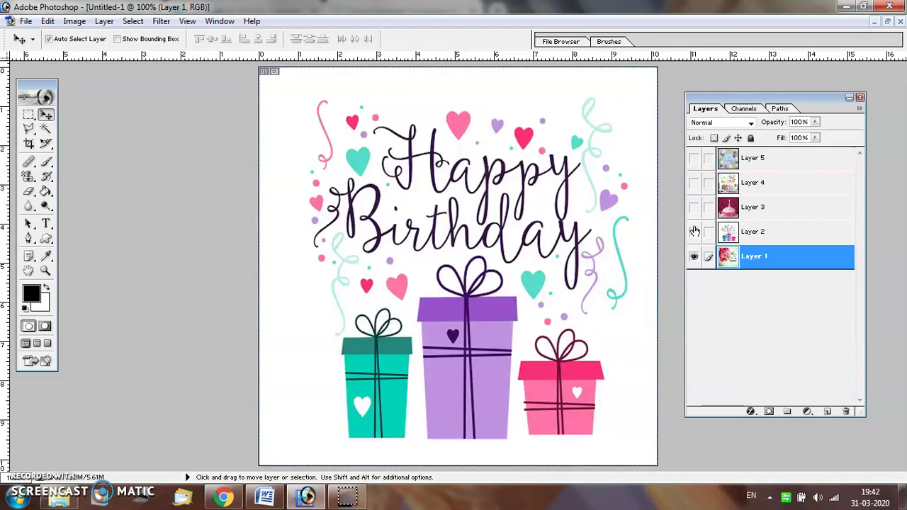
pyautogui.click(694, 231)
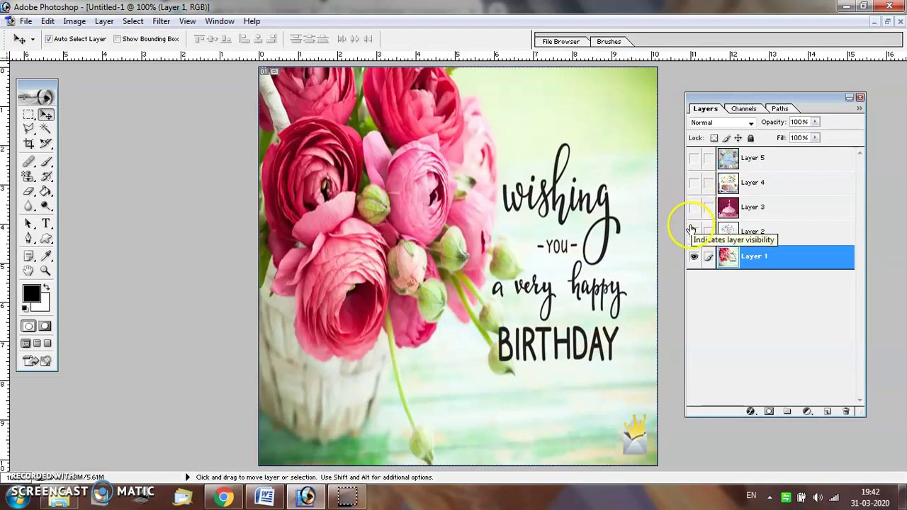
pyautogui.click(693, 229)
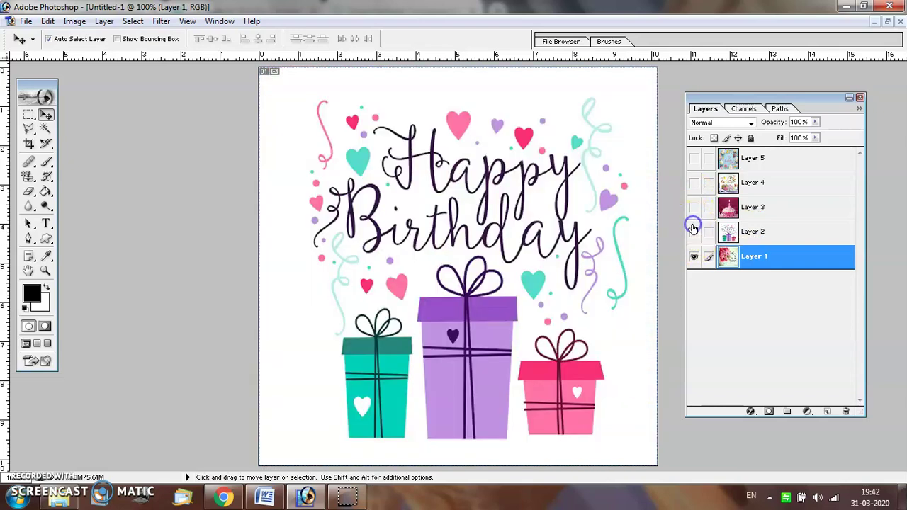
pyautogui.click(694, 207)
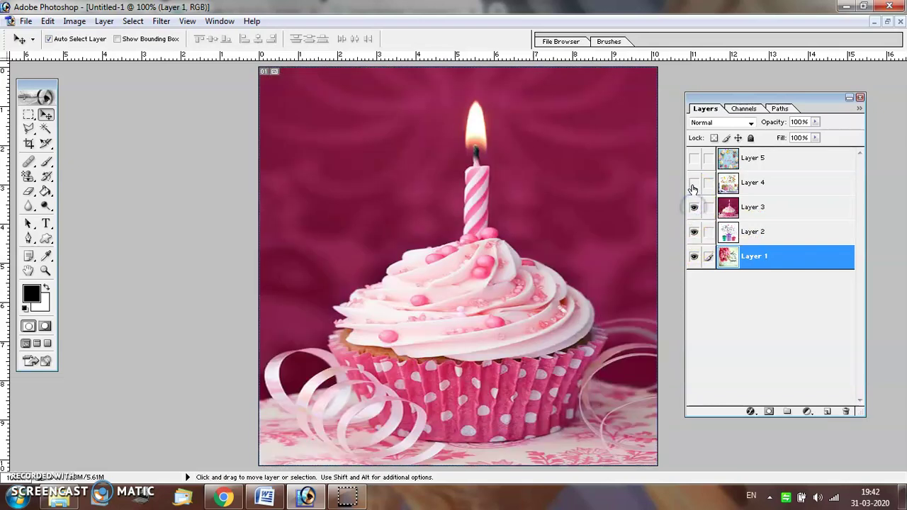
pyautogui.click(693, 183)
pyautogui.click(694, 159)
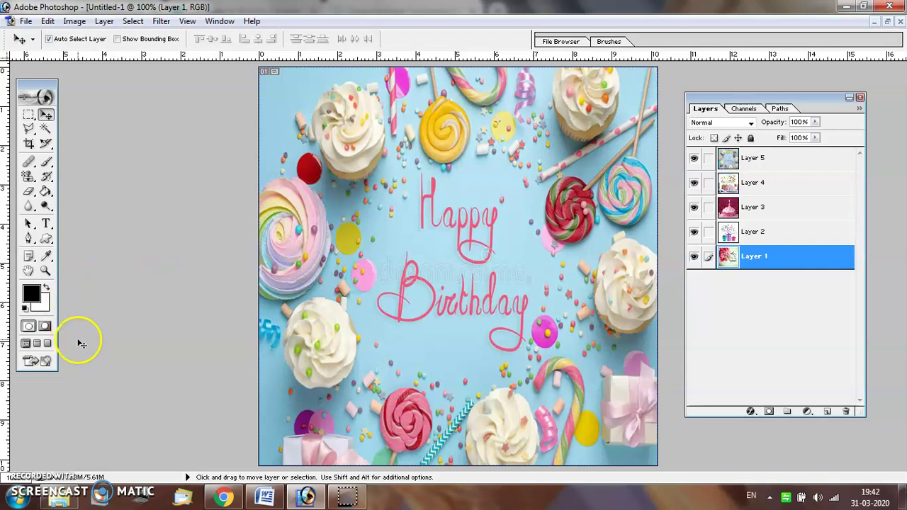
# Jump the birthday document from Photoshop into ImageReady
pyautogui.click(43, 361)
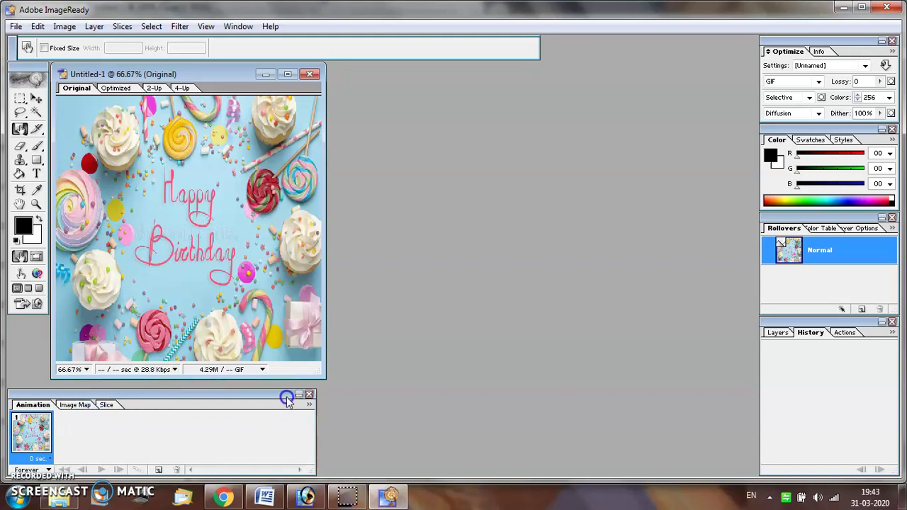
# Close and reopen the Animation palette via the Window menu, then open its flyout menu
pyautogui.click(307, 395)
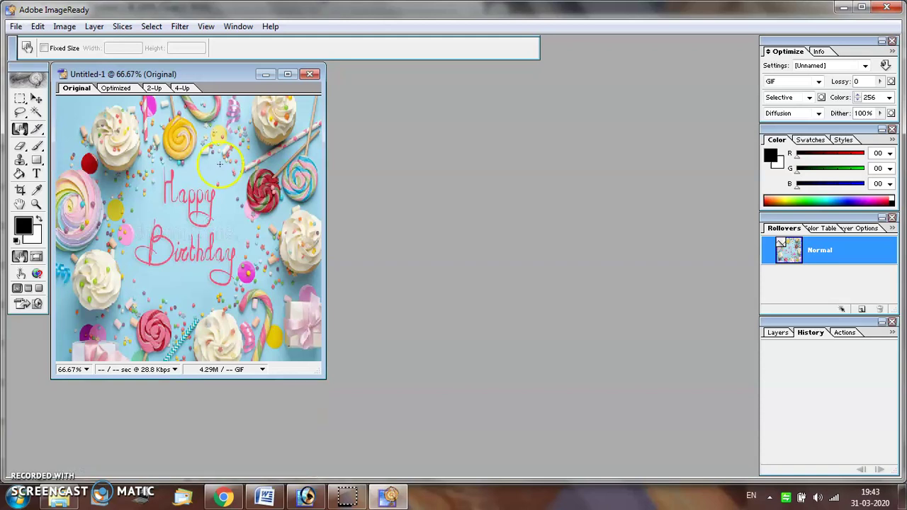
pyautogui.click(236, 26)
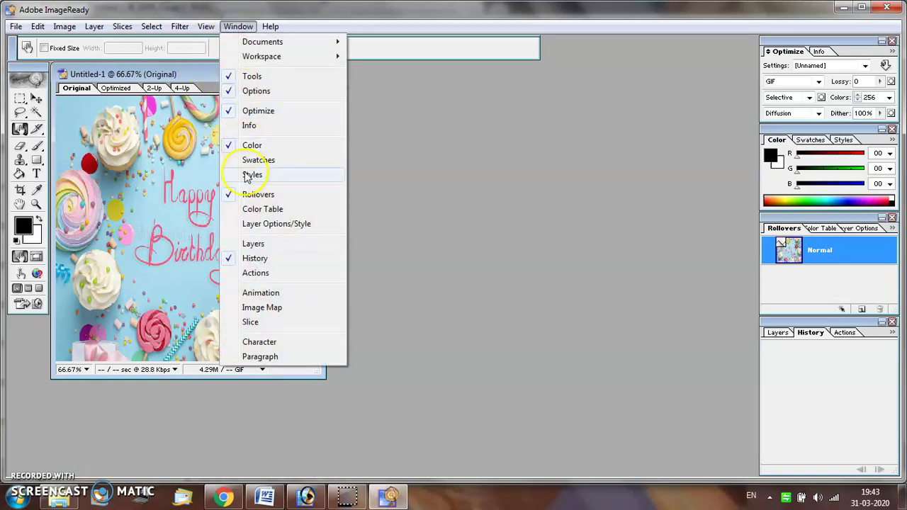
pyautogui.click(254, 293)
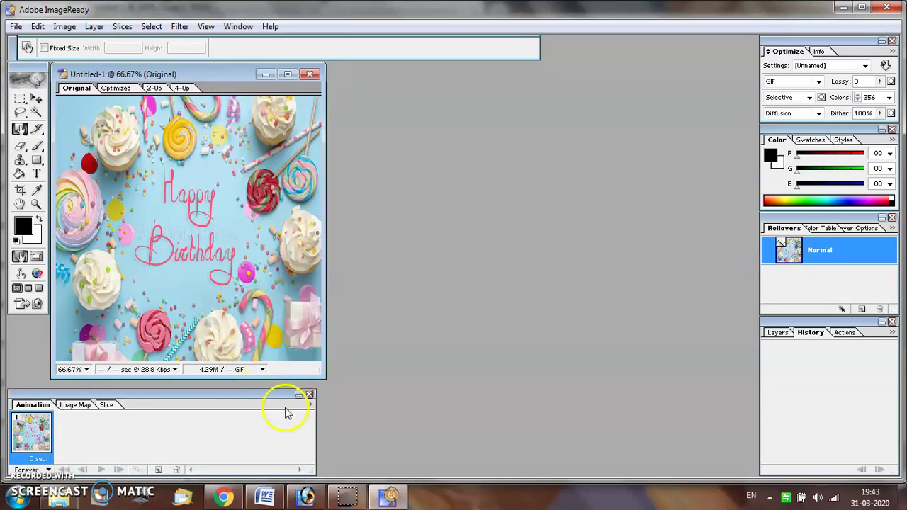
pyautogui.click(311, 406)
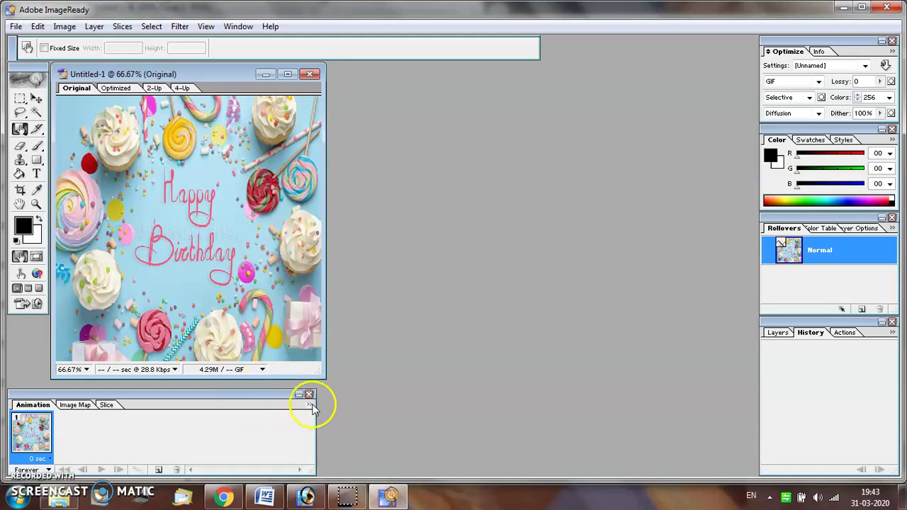
pyautogui.click(312, 406)
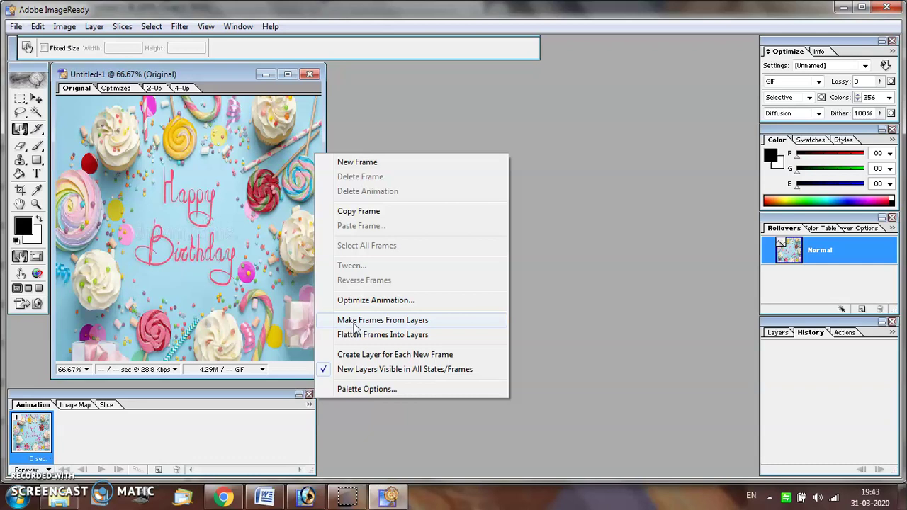
# Use Make Frames From Layers to create five frames, one per birthday layer
pyautogui.click(355, 325)
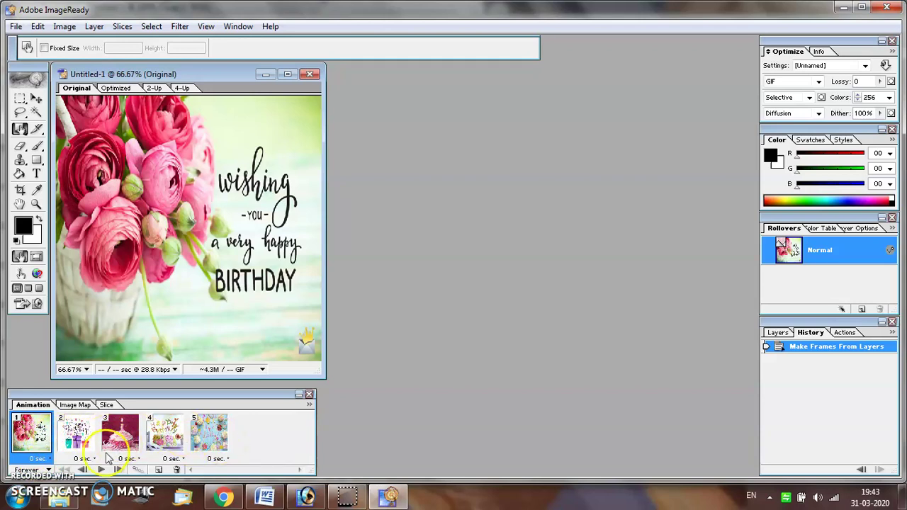
# Set the delay of frames 1, 2 and 3 to 1.0 second
pyautogui.click(50, 459)
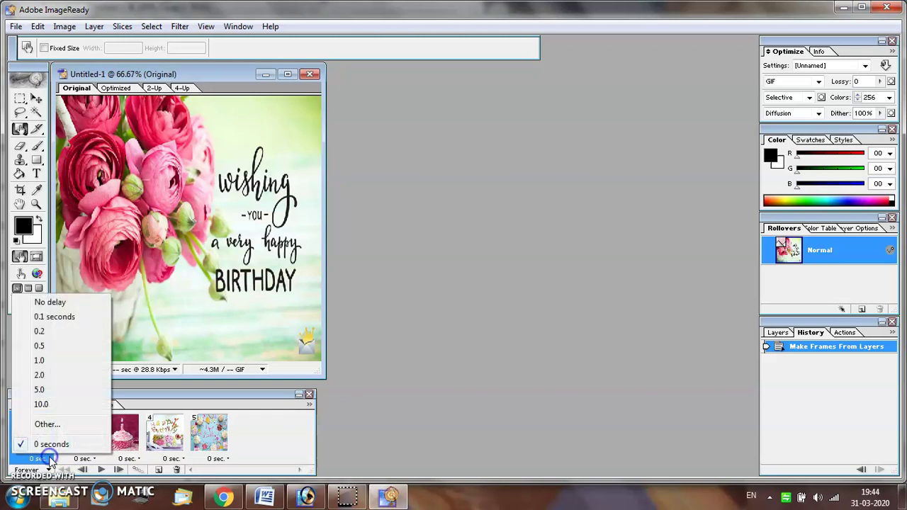
pyautogui.click(40, 361)
pyautogui.click(92, 459)
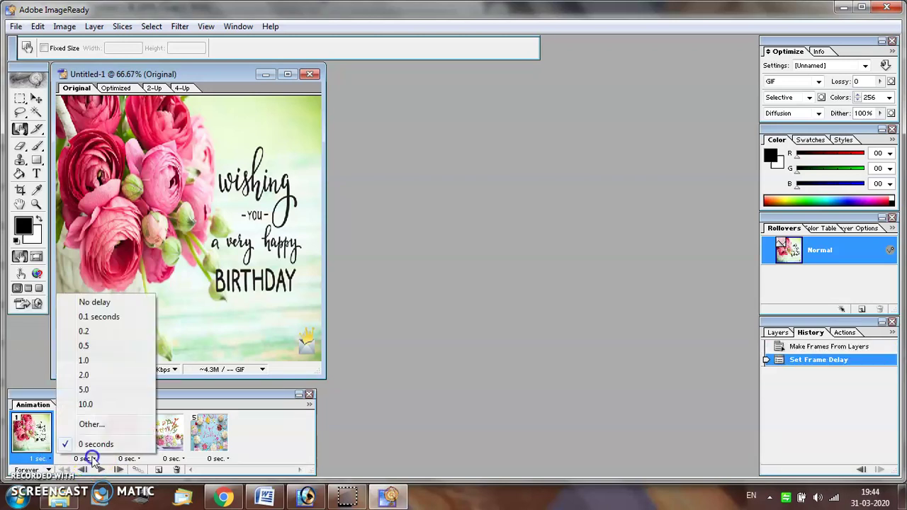
pyautogui.click(95, 361)
pyautogui.click(137, 459)
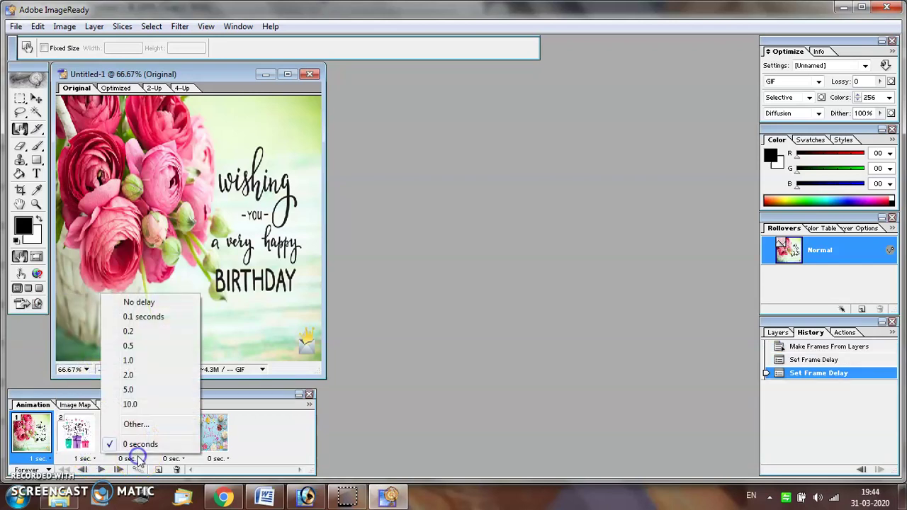
pyautogui.click(133, 356)
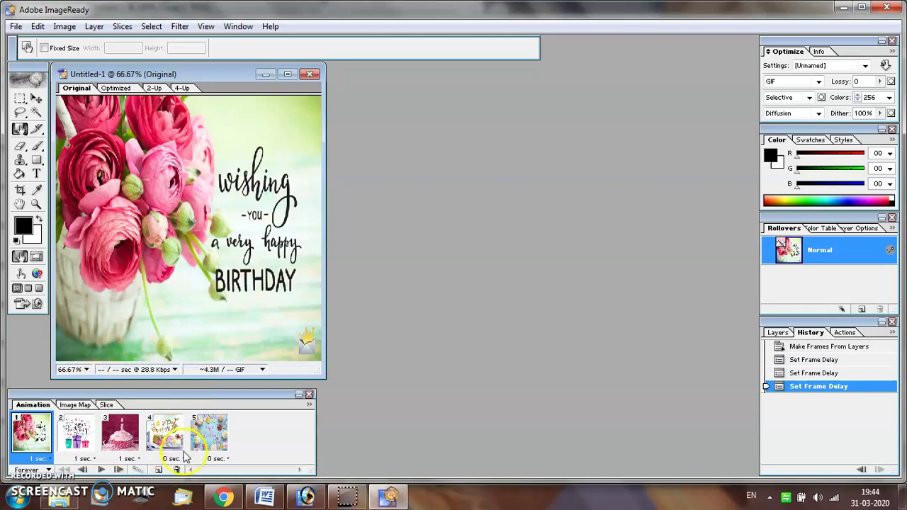
# Set frames 4 and 5 to a 1.0 second delay and play the animation preview
pyautogui.click(171, 459)
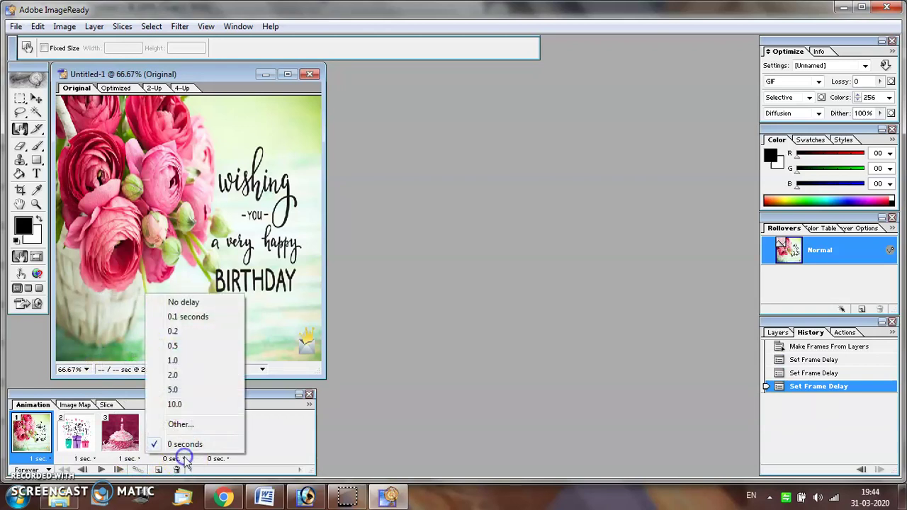
pyautogui.click(175, 360)
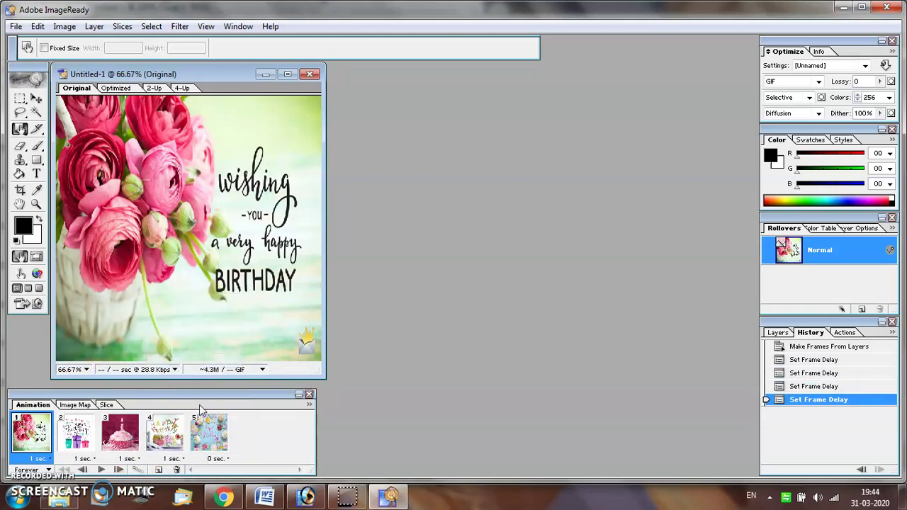
pyautogui.click(217, 458)
pyautogui.click(216, 360)
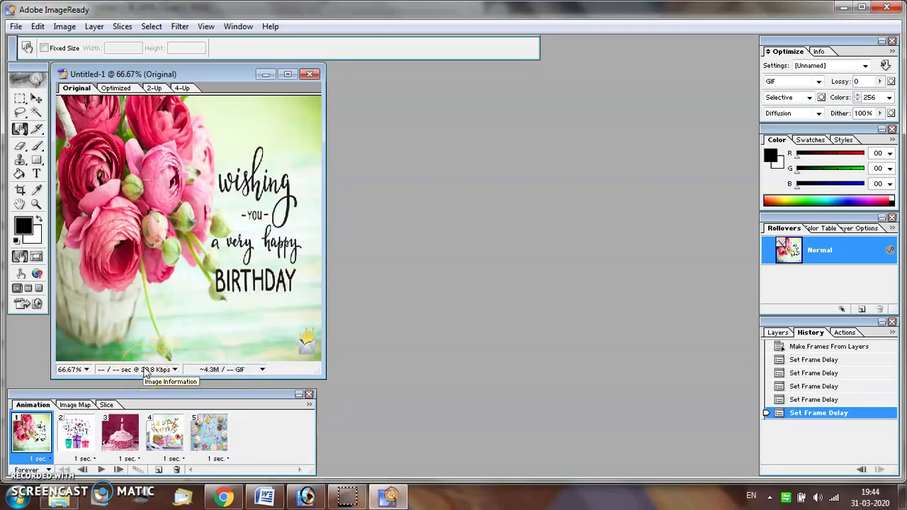
pyautogui.click(100, 470)
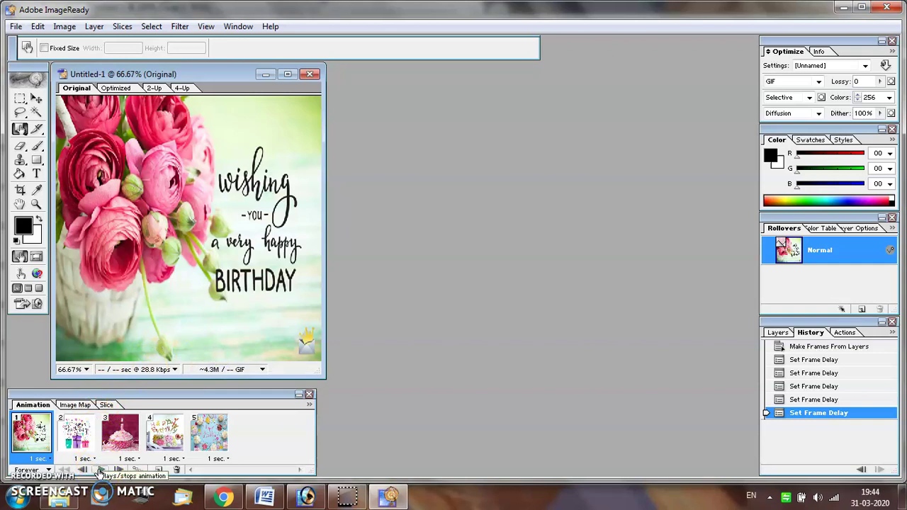
pyautogui.click(100, 469)
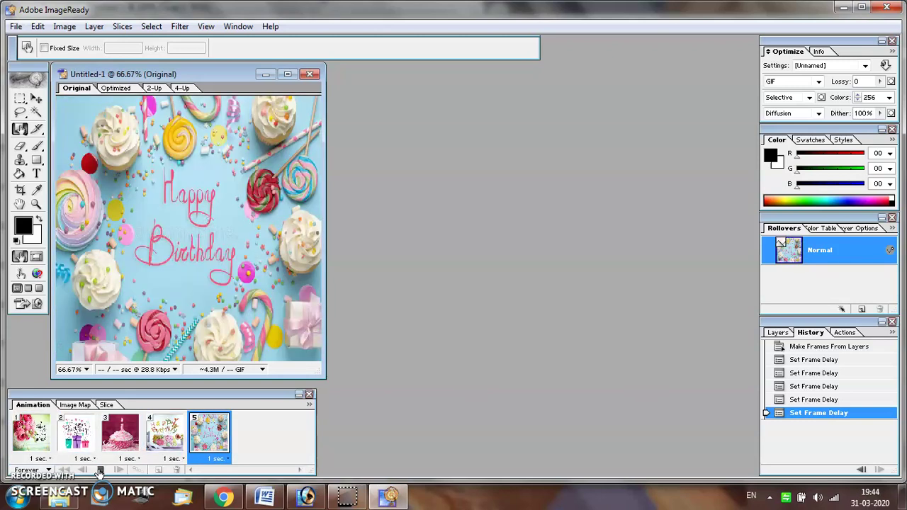
# Stop playback and Save Optimized As User.gif, Images Only, in the photoshop folder
pyautogui.click(100, 470)
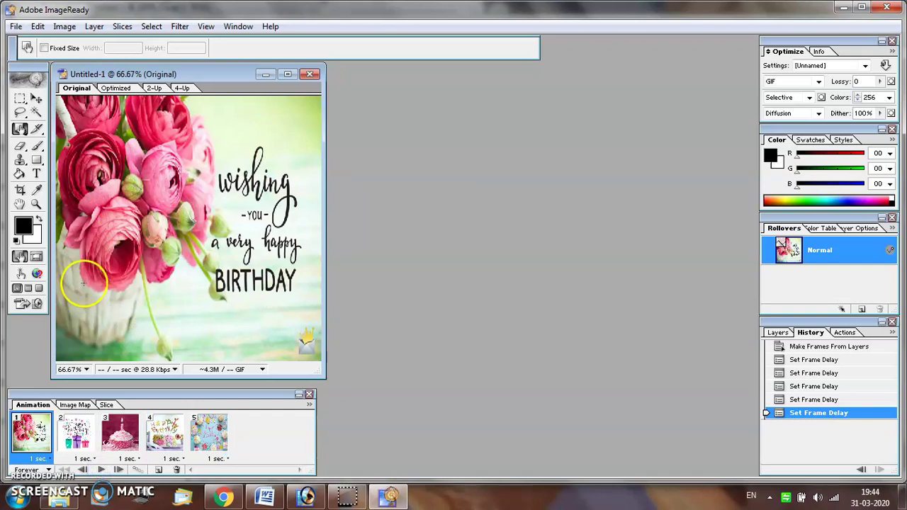
pyautogui.click(15, 26)
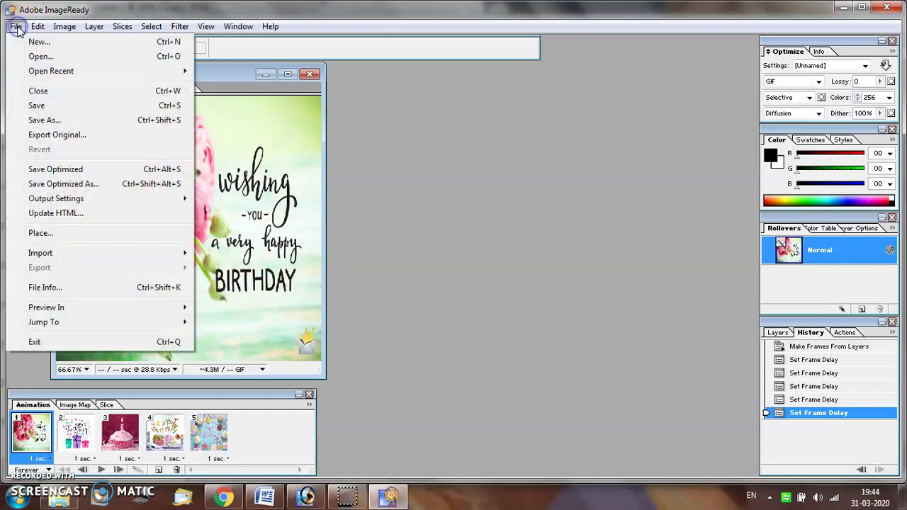
pyautogui.click(55, 184)
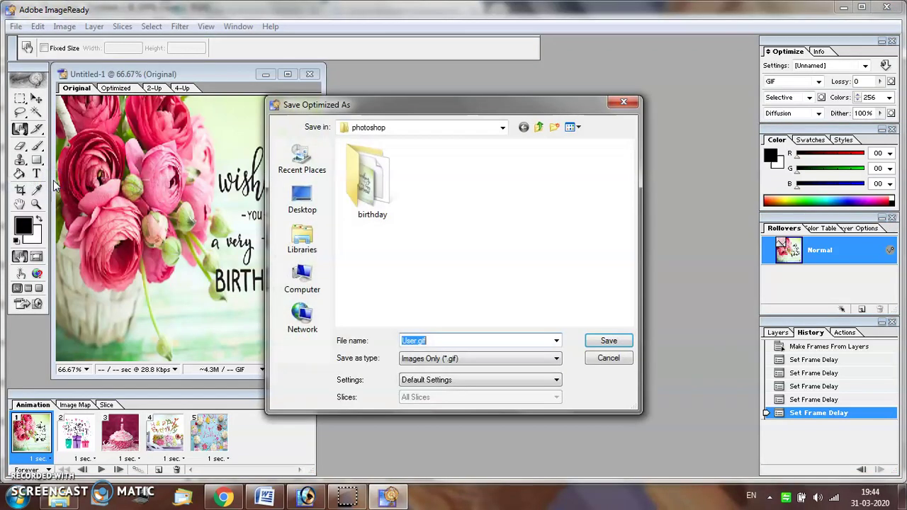
pyautogui.click(435, 341)
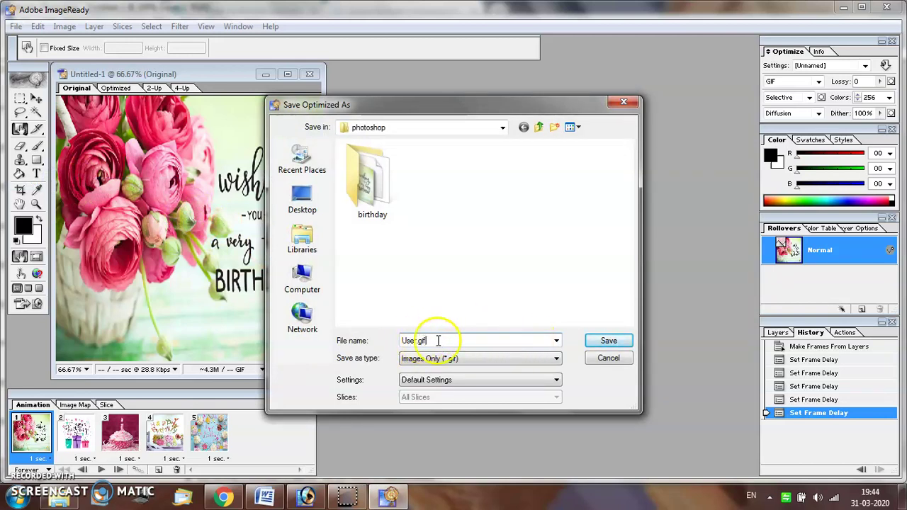
pyautogui.click(595, 343)
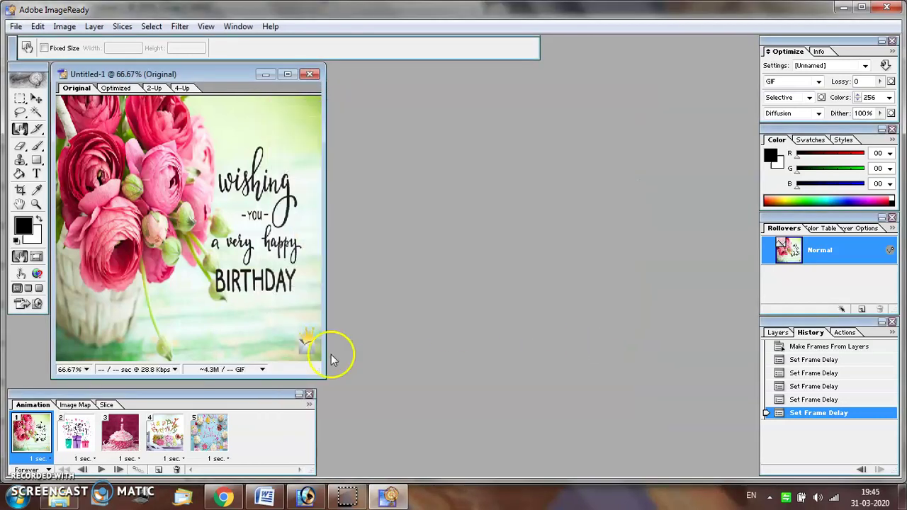